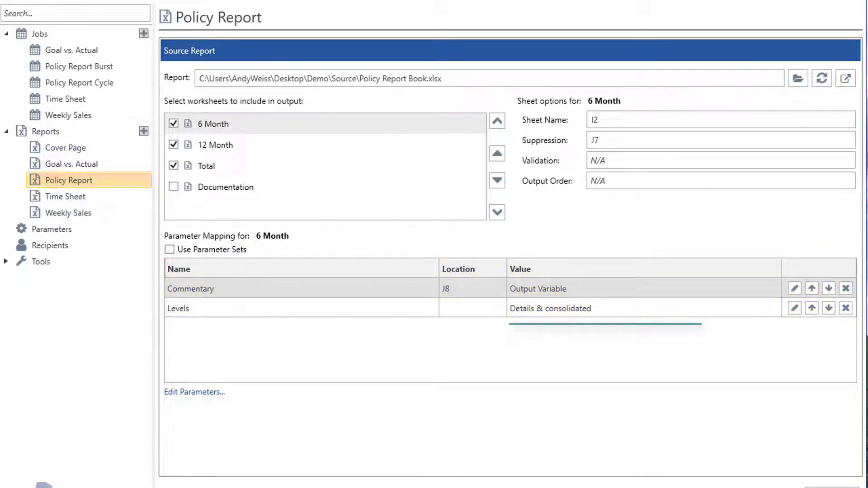
Step: Open the Policy Report Cycle job and examine its available destination and output format choices
click(144, 83)
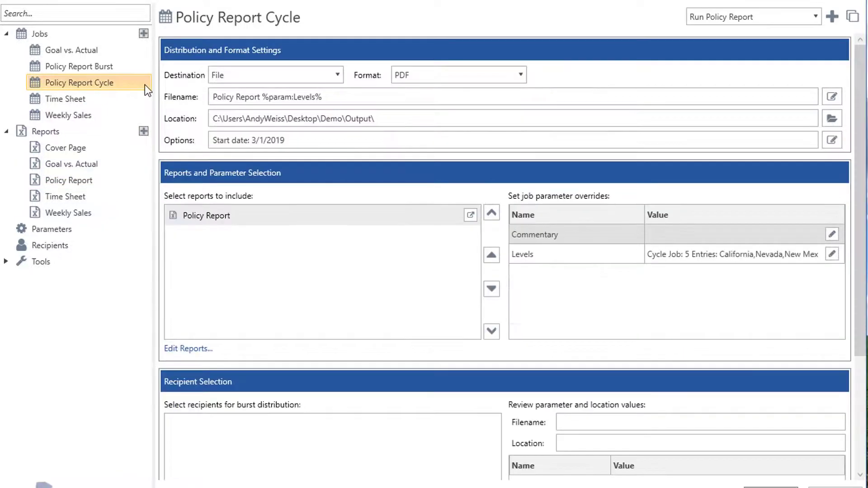
click(337, 79)
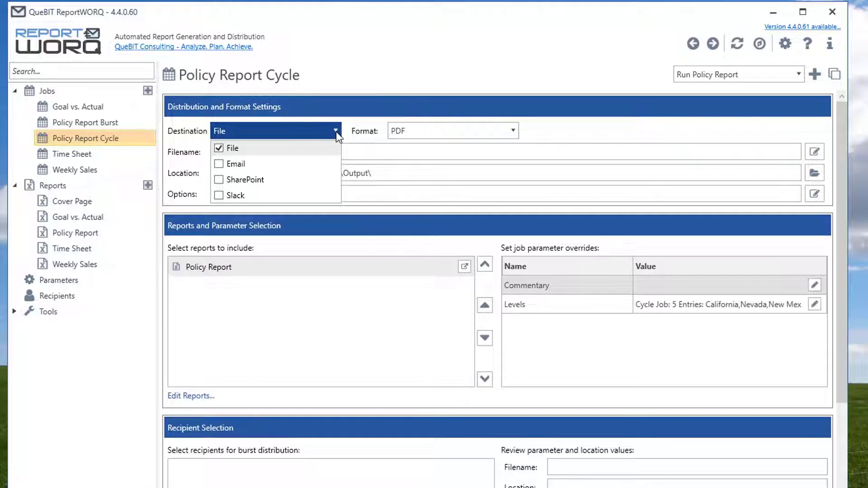
click(336, 132)
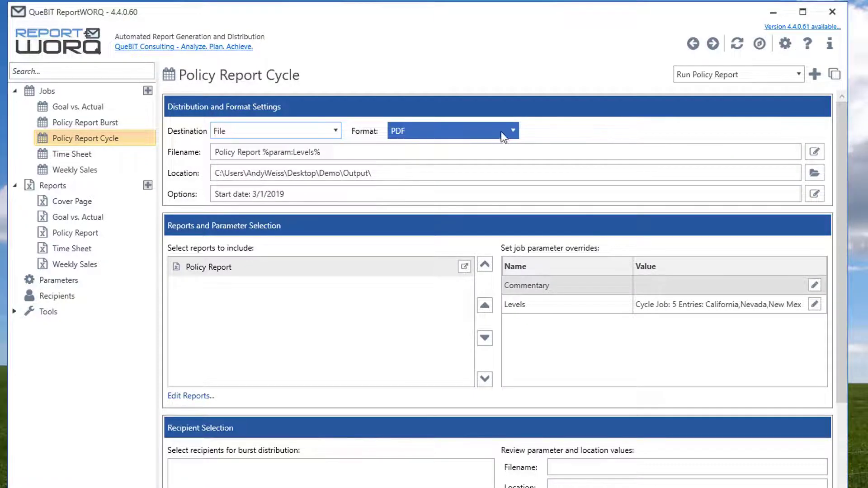
click(512, 131)
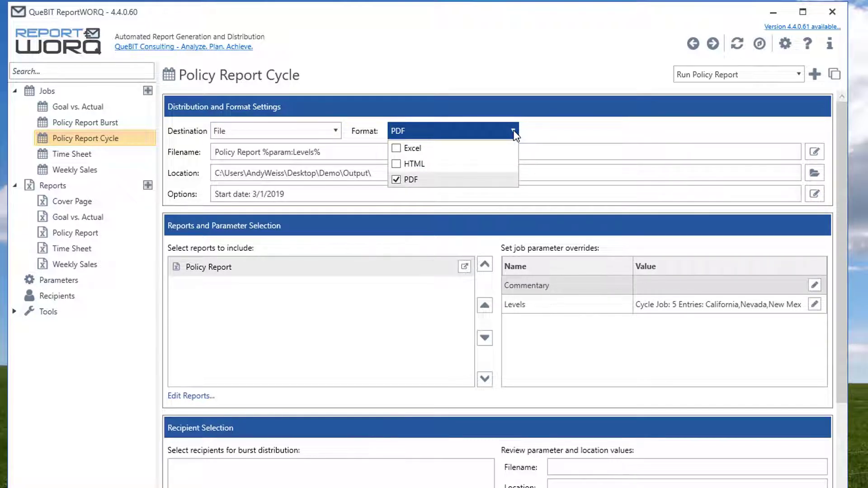
click(514, 132)
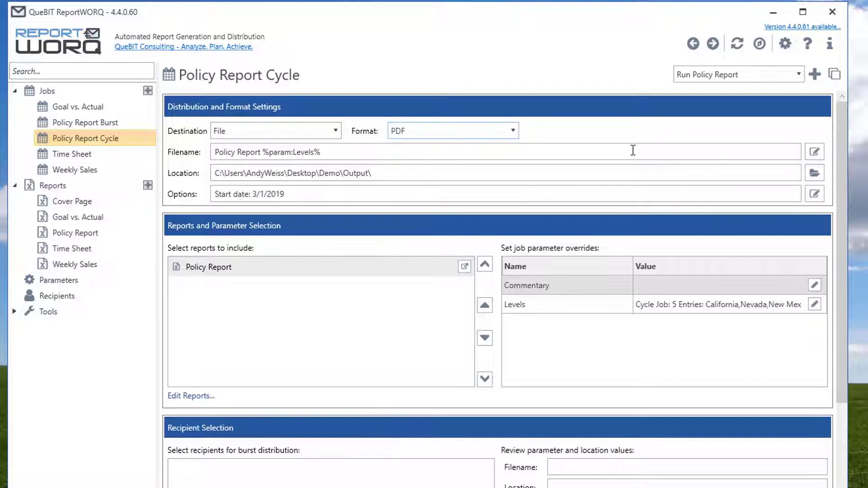
Step: Try a relative start date of Today with an offset of -1 Months in the job options, and discard it
click(815, 194)
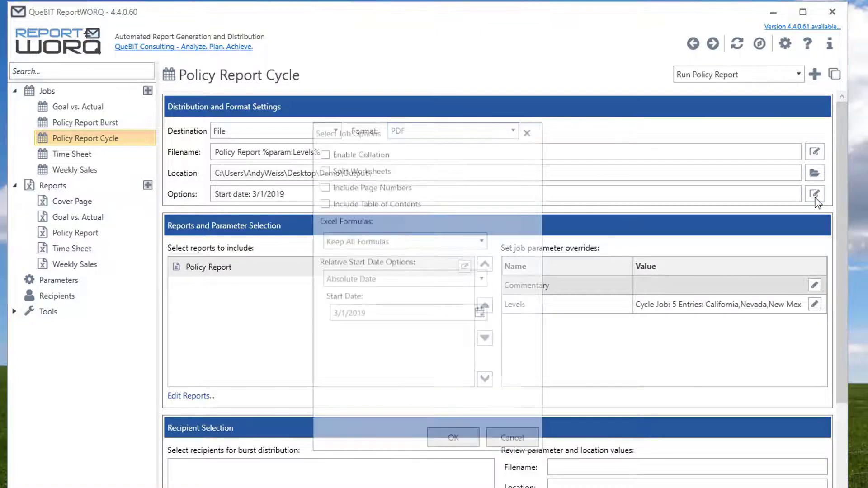
click(481, 281)
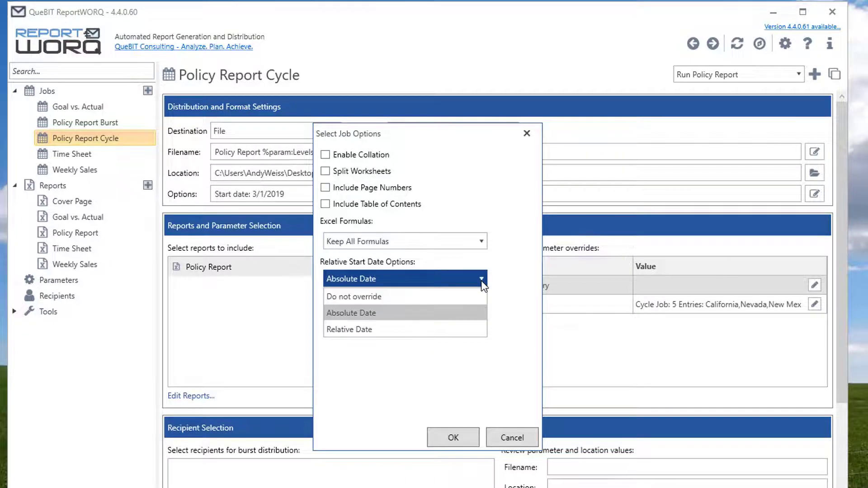
click(479, 324)
click(357, 351)
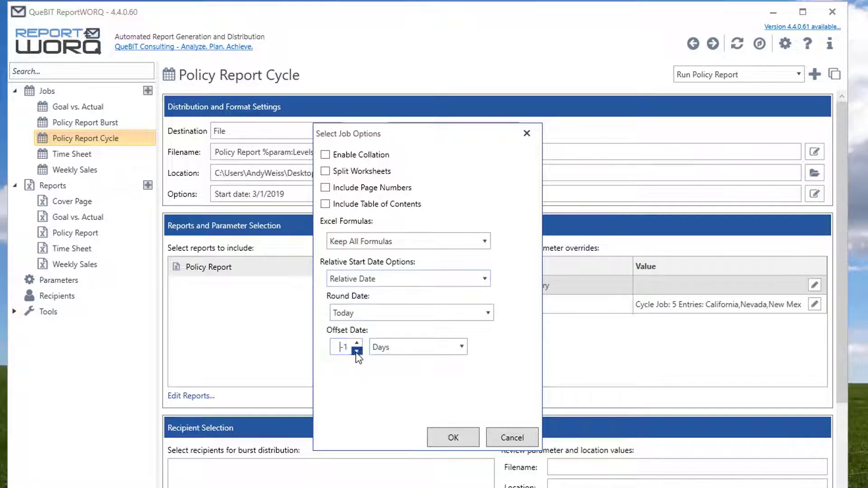
click(453, 351)
click(452, 378)
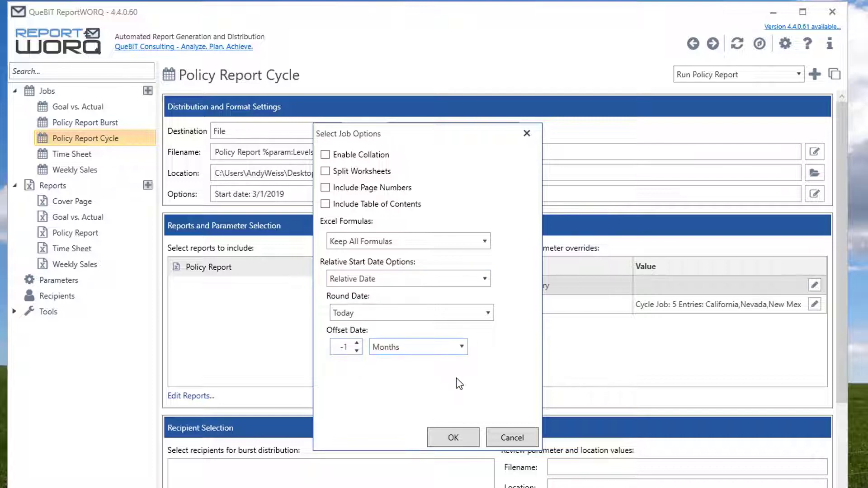
click(513, 439)
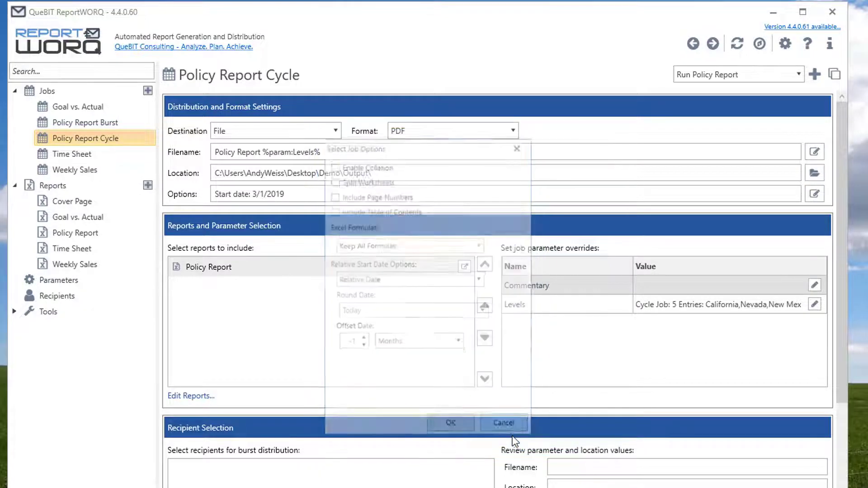
Step: Open the Levels parameter override of the Policy Report Cycle job for editing
click(815, 304)
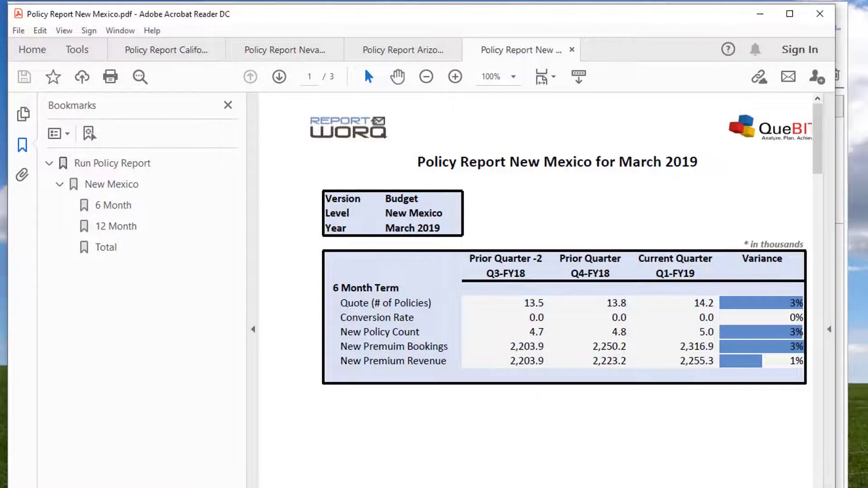
Step: In Acrobat Reader, view the 6 Month, 12 Month and Total sections of the New Mexico policy report PDF
click(113, 205)
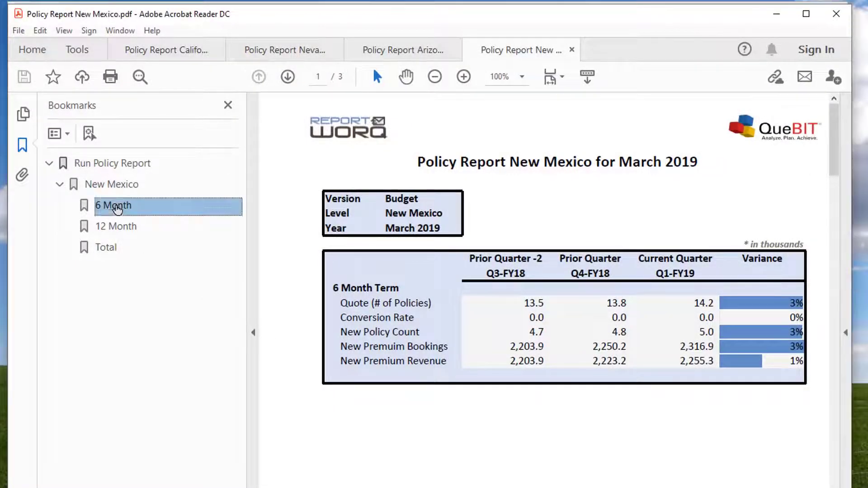
click(121, 227)
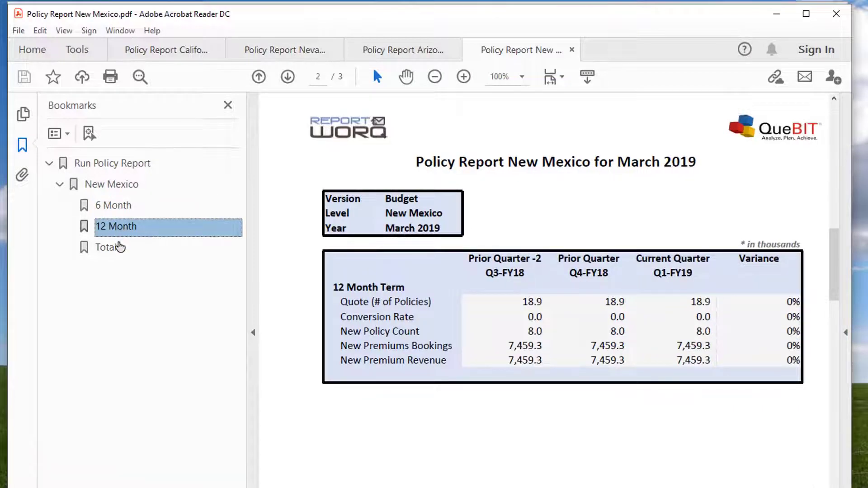
click(113, 249)
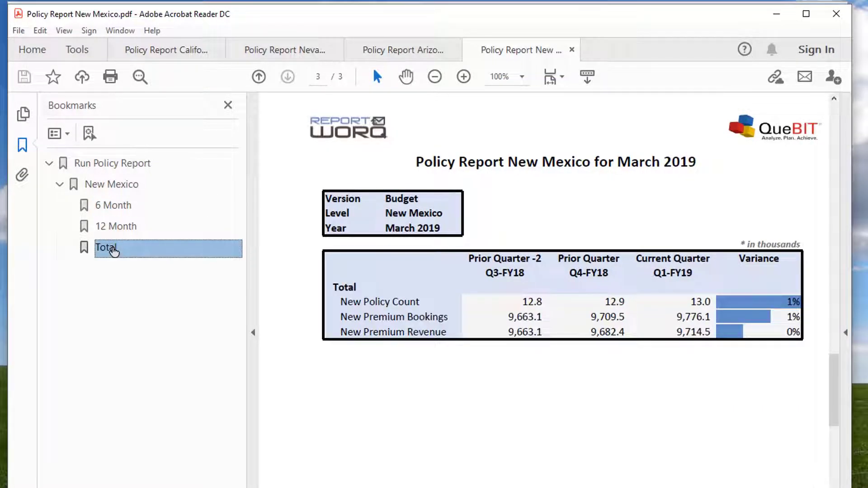
Step: Switch to the California policy report PDF and view its 6 Month and 12 Month sections
click(176, 53)
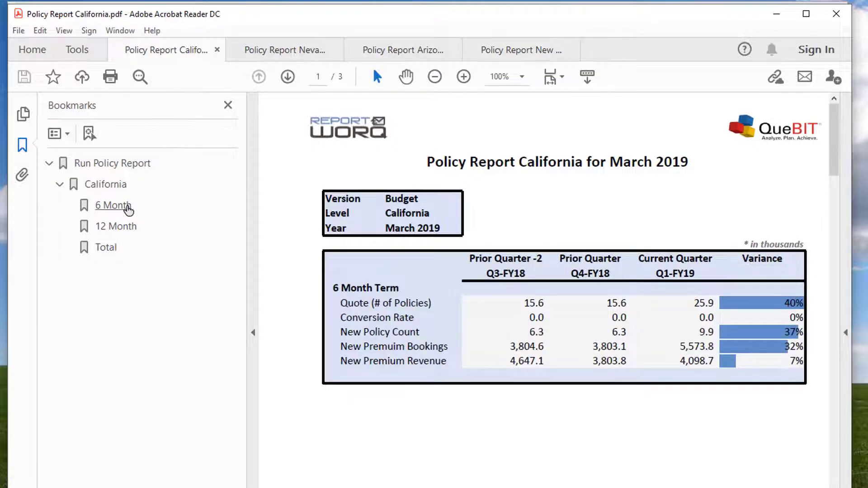
click(128, 209)
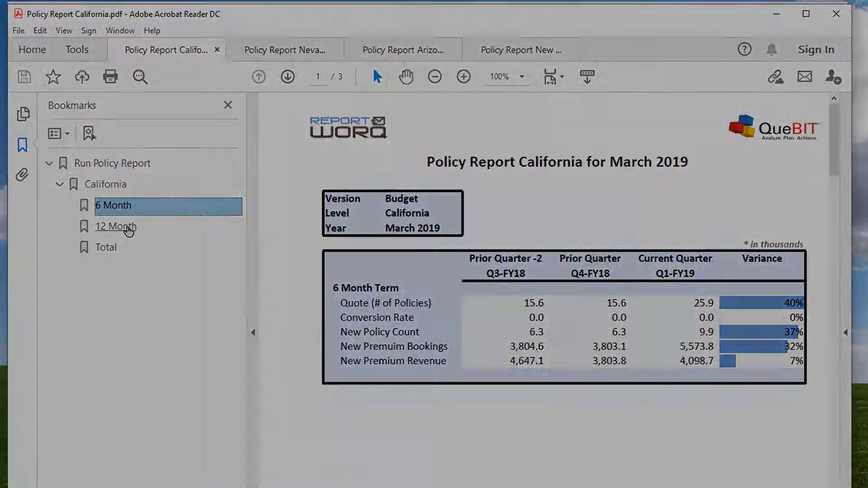
click(128, 227)
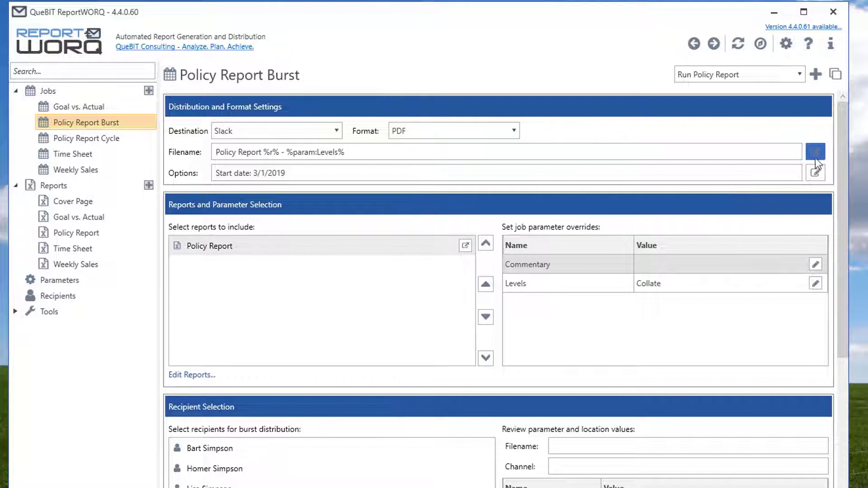
Step: In the Policy Report Burst job in ReportWORQ, review the filename, channel and Levels values for each of the three recipients
drag(842, 148, 847, 313)
click(220, 195)
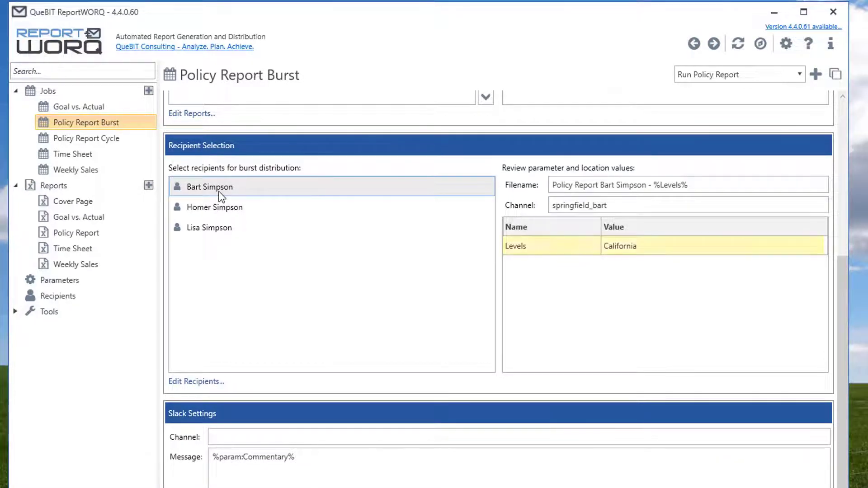
click(221, 211)
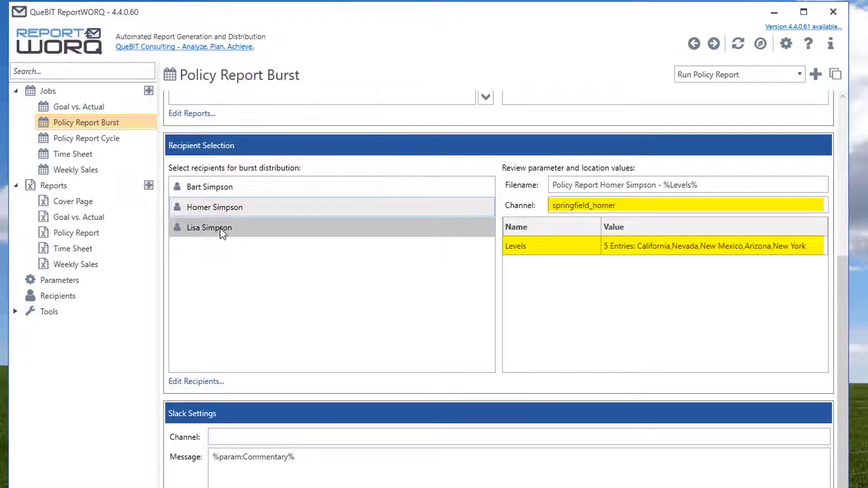
click(222, 231)
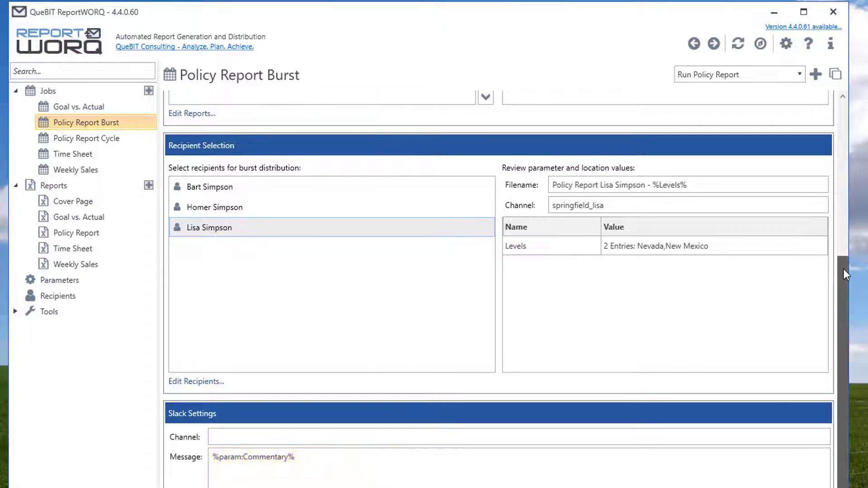
drag(842, 269, 844, 116)
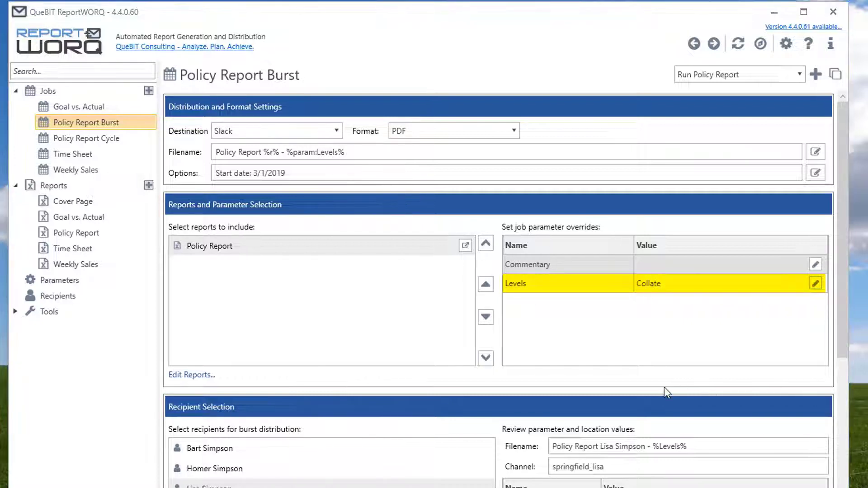
Step: Open the Slack channel of the Nevada and New Mexico recipient, and view the Summary's 6 Month section in the delivered PDF
key(F5)
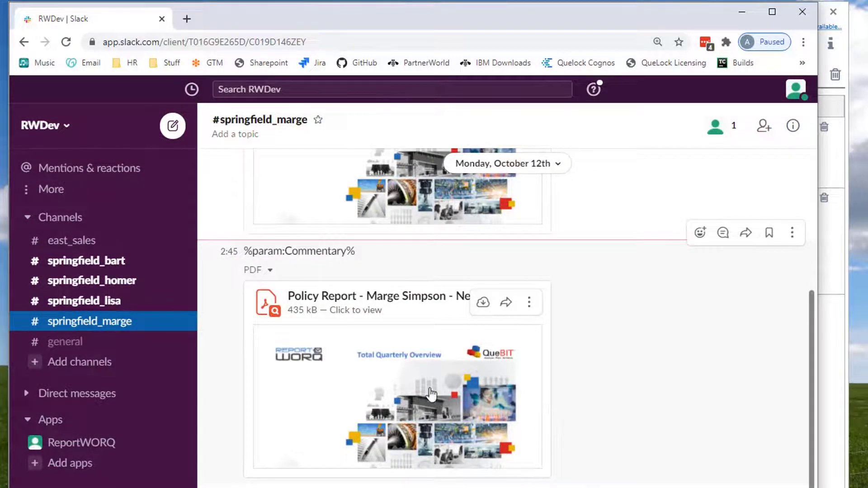
click(111, 300)
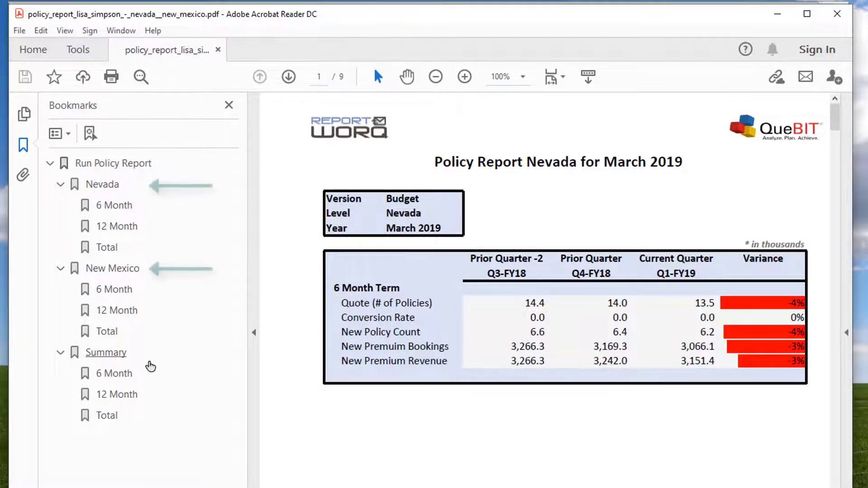
click(117, 375)
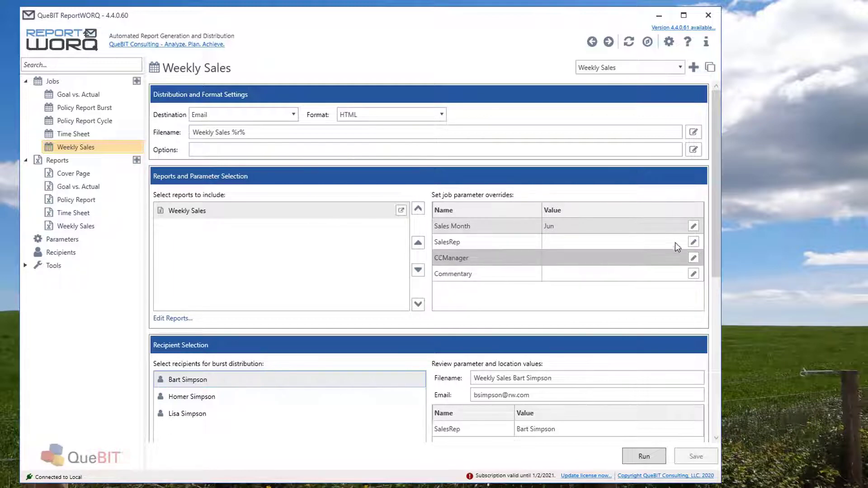
Step: Review the email settings of the Weekly Sales job in ReportWORQ and run it for all three recipients
drag(713, 235, 701, 352)
scroll(700, 352, down, 3)
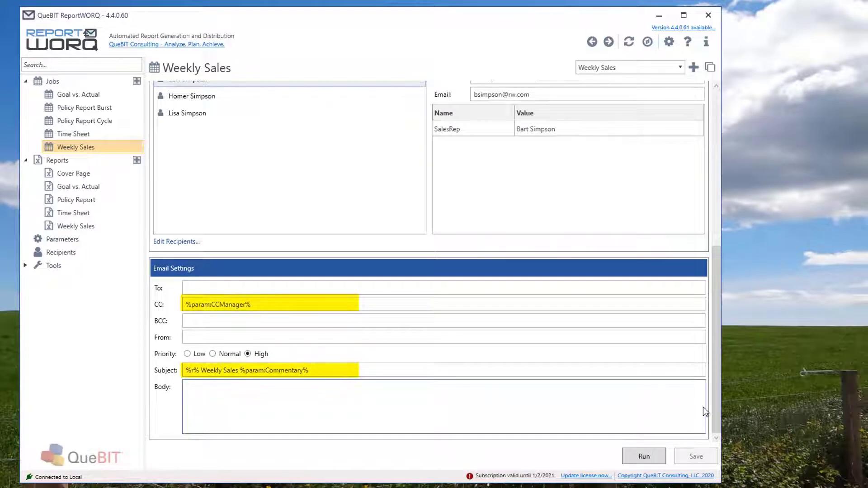
click(649, 457)
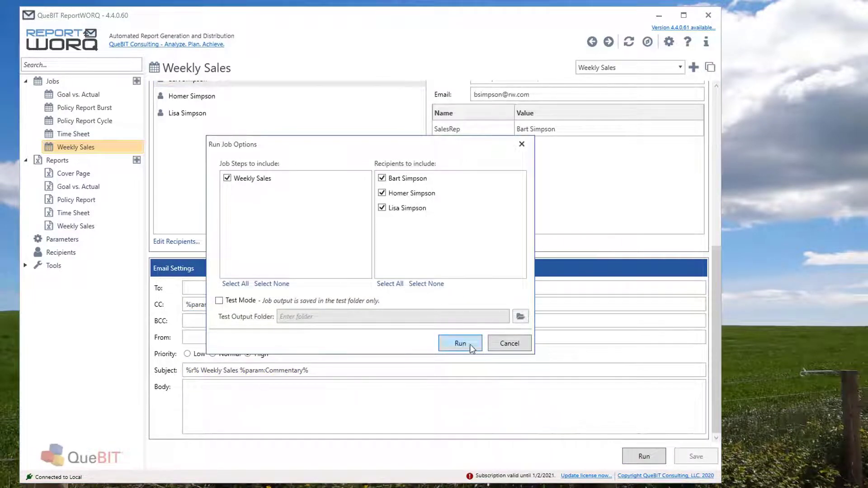
click(471, 346)
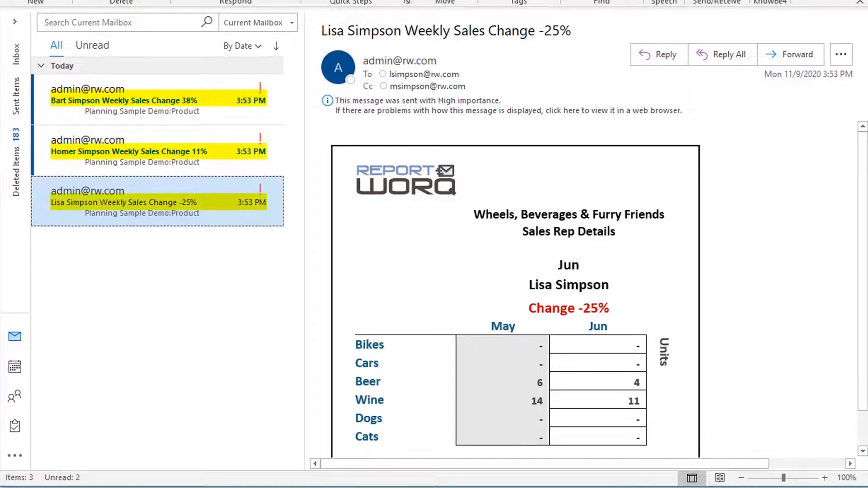
Step: In Outlook, read the second and third weekly sales emails sent by the job
click(115, 154)
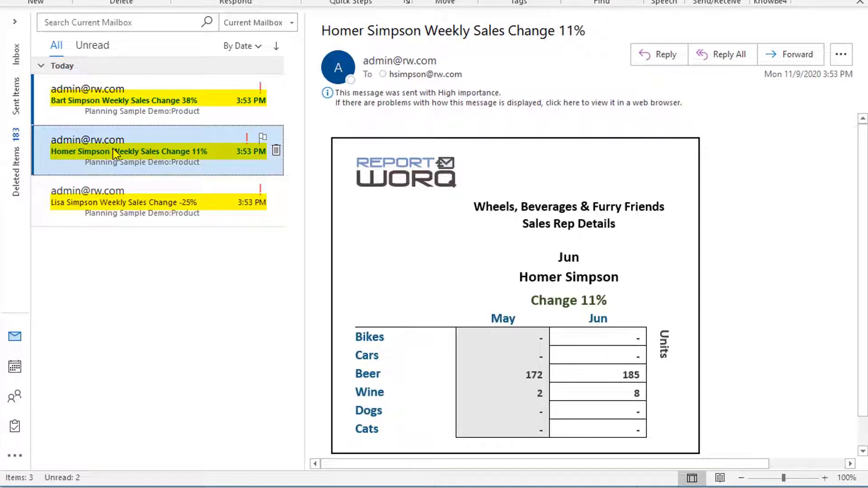
click(125, 192)
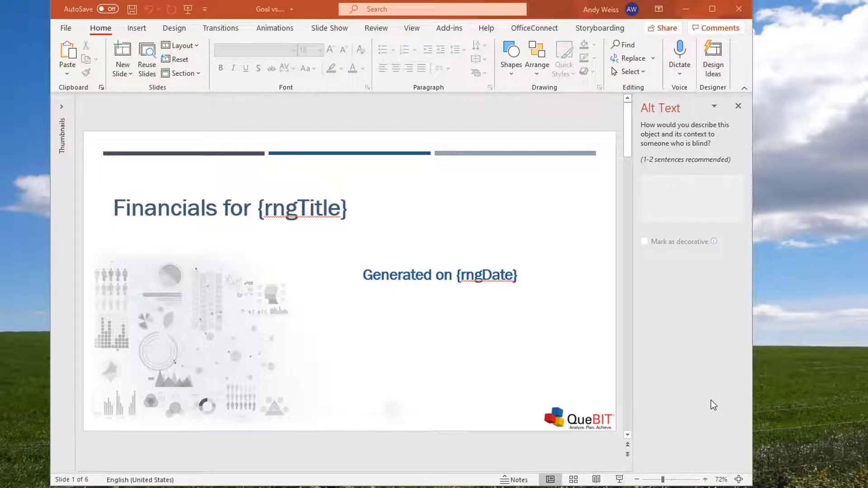
Step: Inspect the Revenue by Quarter chart's alt text and Commentary box on the PowerPoint template's Overview slide, and the Commentary value in the Excel source
click(628, 454)
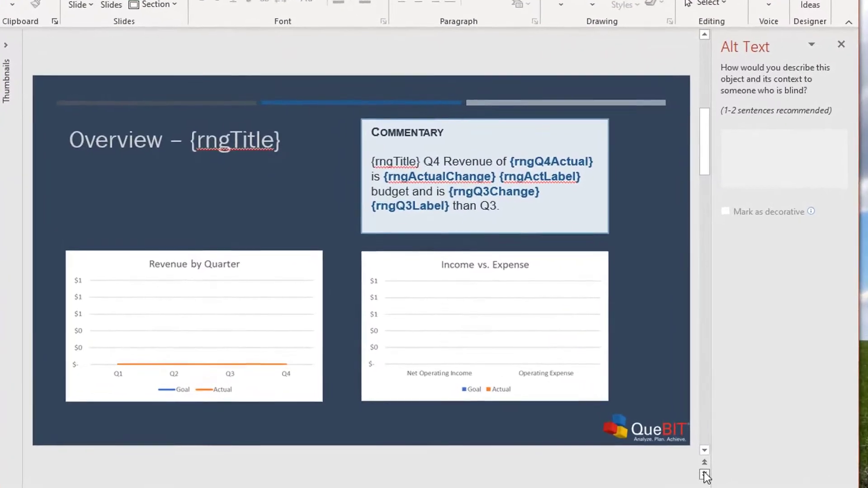
click(310, 296)
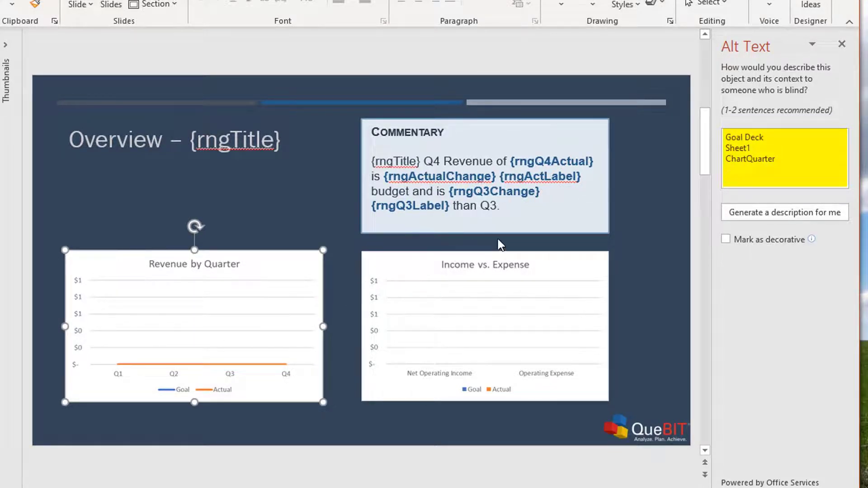
click(522, 228)
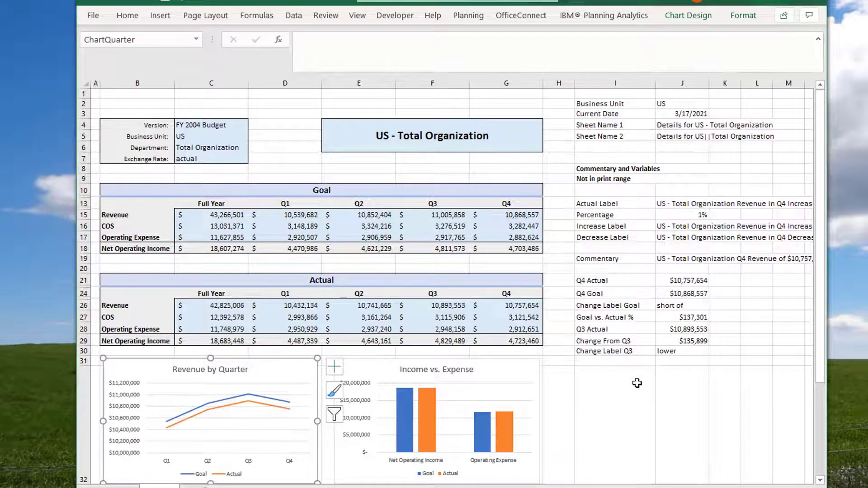
click(681, 259)
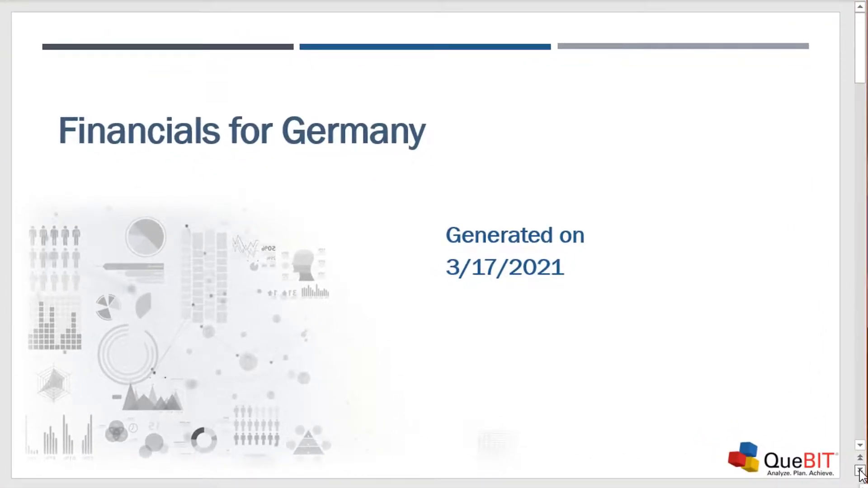
Step: Page through the generated Germany financials presentation from the title slide to the Full Year Data slide
click(860, 471)
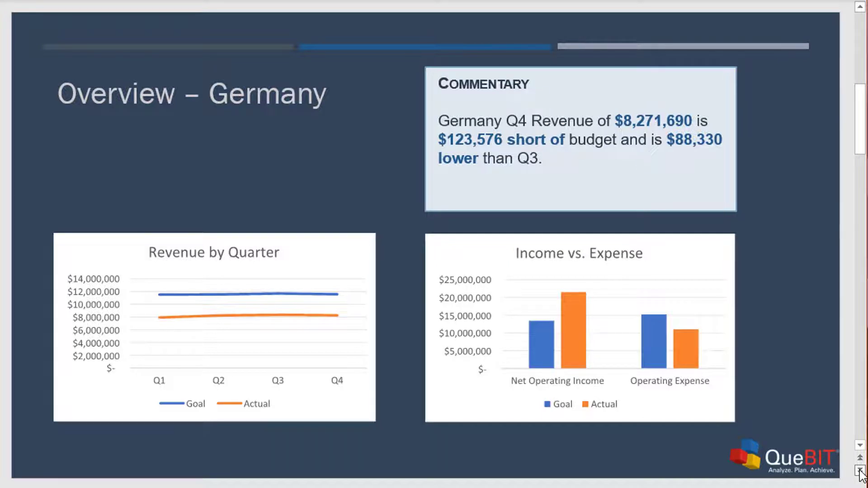
click(860, 471)
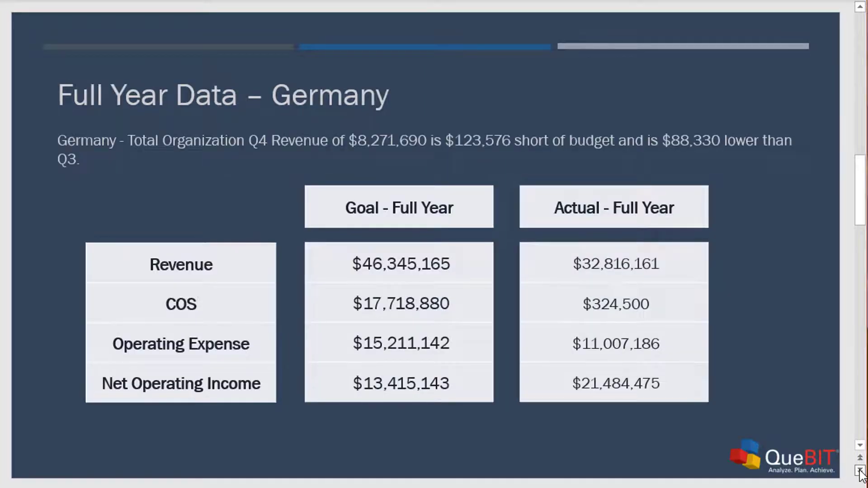